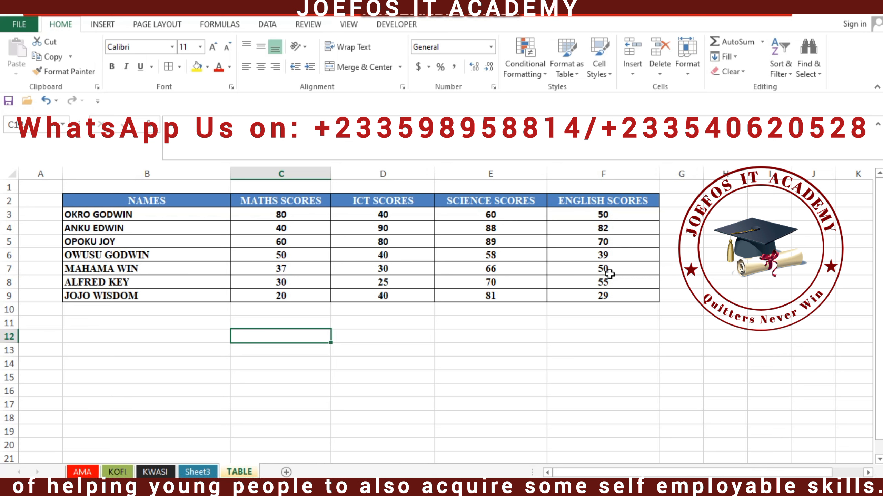
# Delete the whole ENGLISH SCORES column (column F) from the sheet.
pyautogui.click(578, 168)
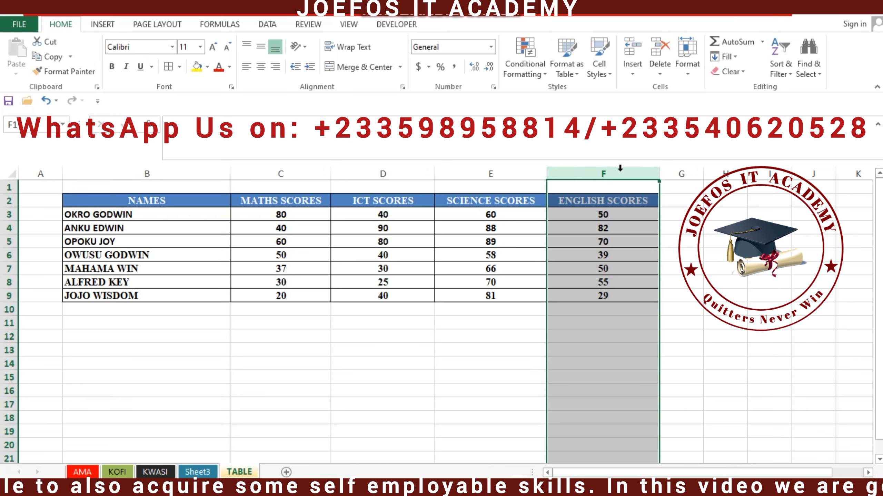
pyautogui.rightClick(620, 209)
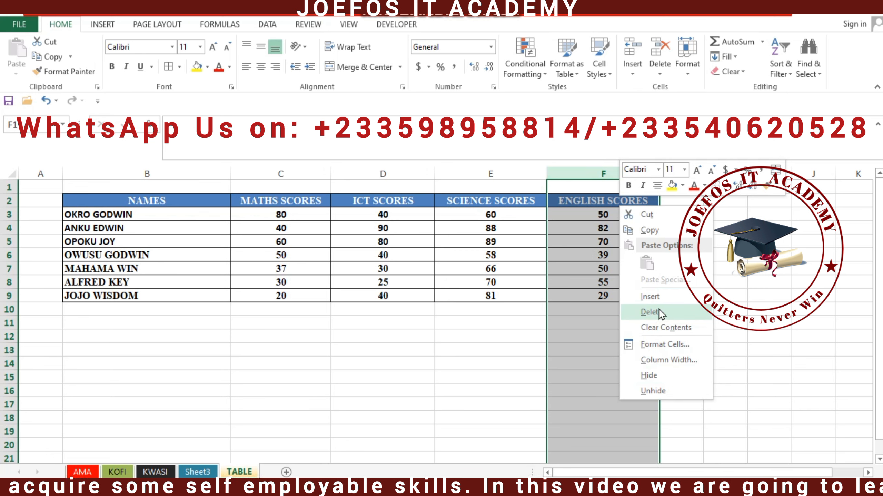
pyautogui.press('Escape')
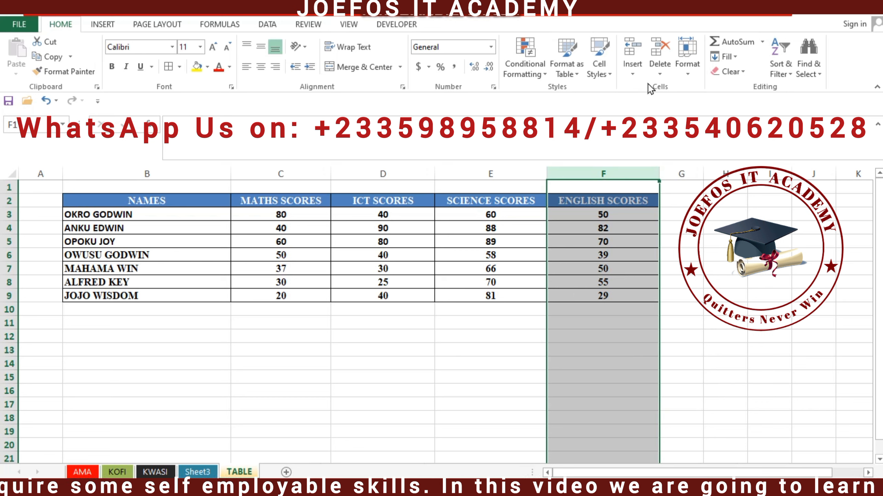
pyautogui.click(659, 64)
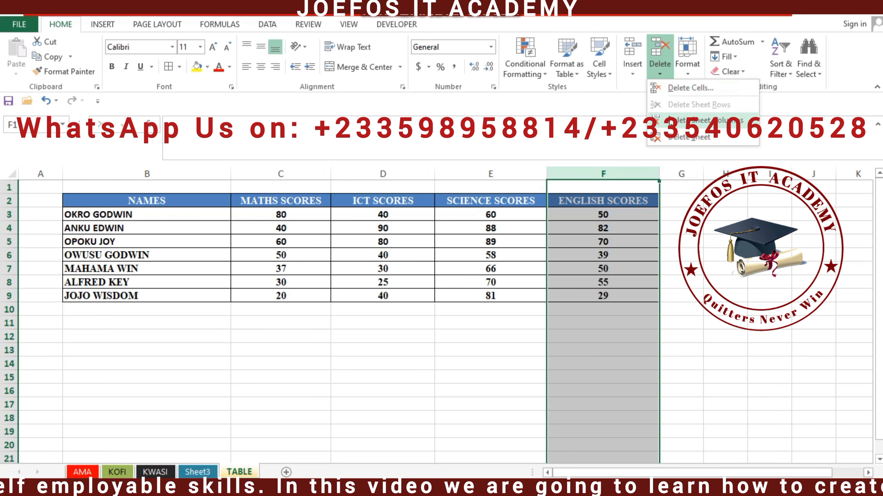
pyautogui.click(696, 128)
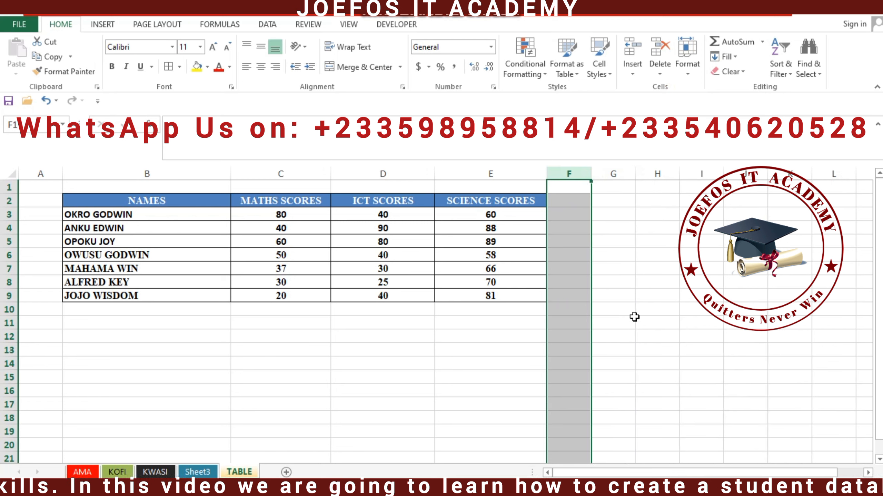
pyautogui.click(662, 305)
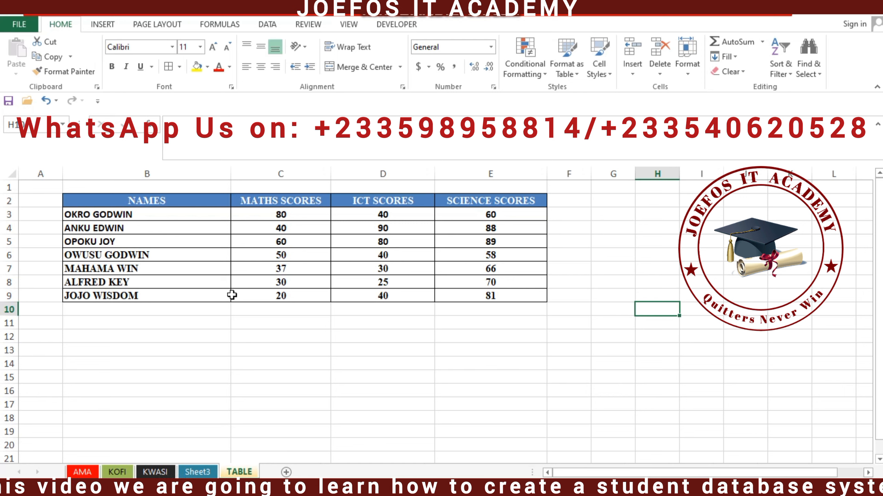
# Delete row 8 of the scores table and undo that deletion.
pyautogui.click(26, 292)
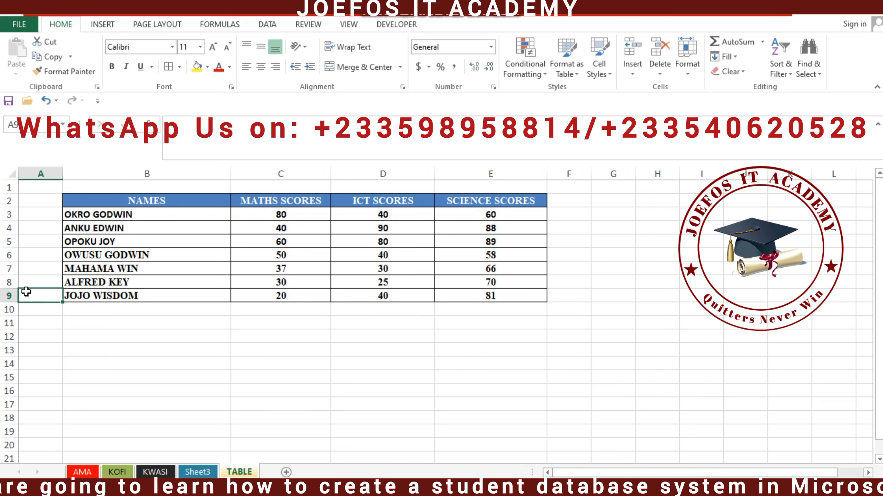
pyautogui.click(2, 295)
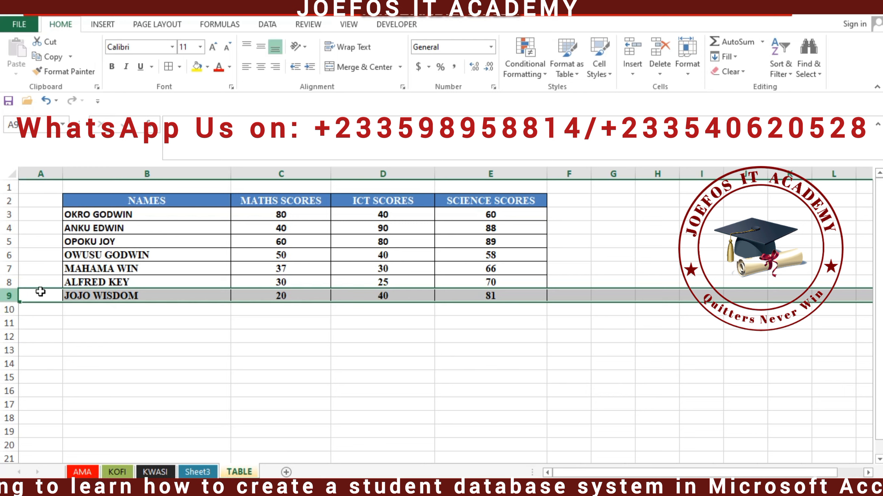
pyautogui.click(104, 327)
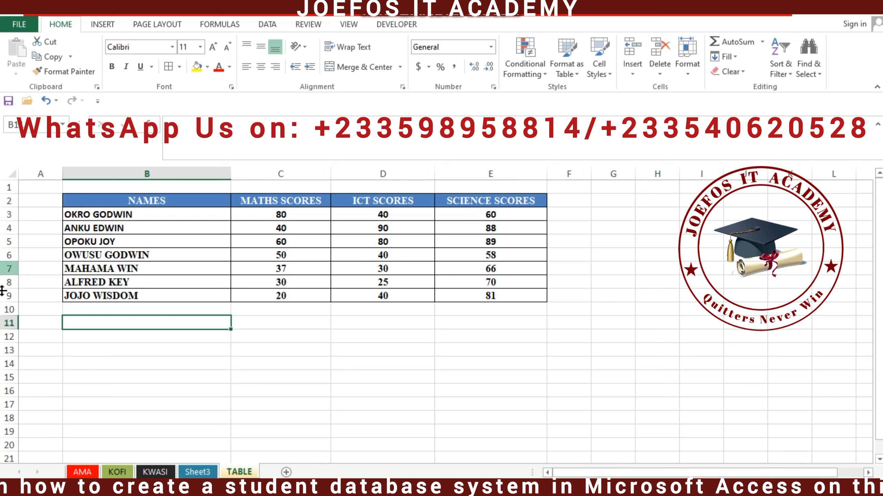
pyautogui.click(3, 322)
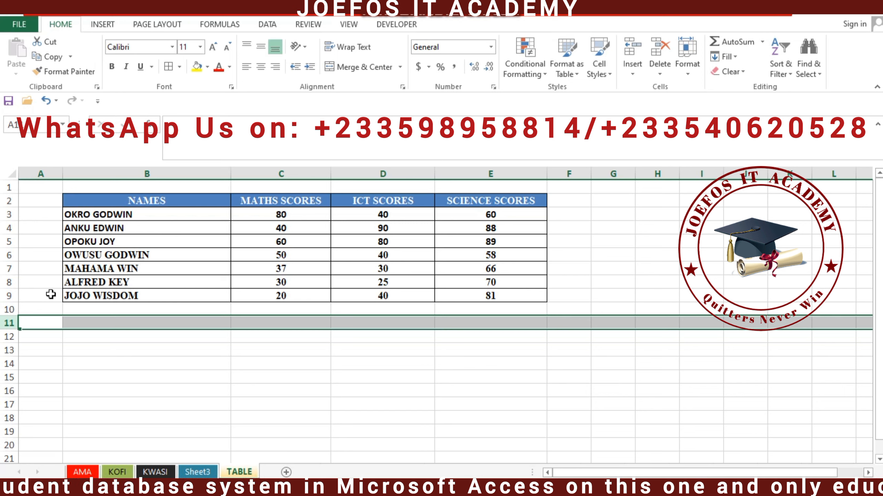
pyautogui.click(6, 282)
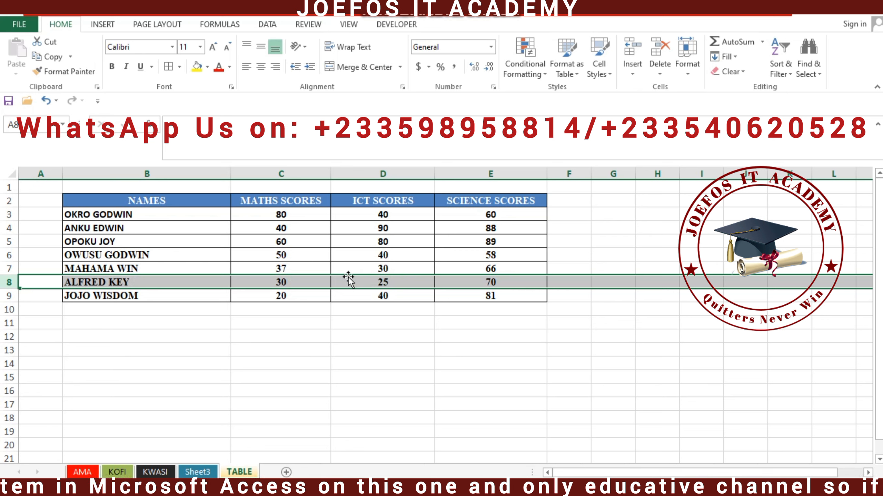
pyautogui.rightClick(330, 282)
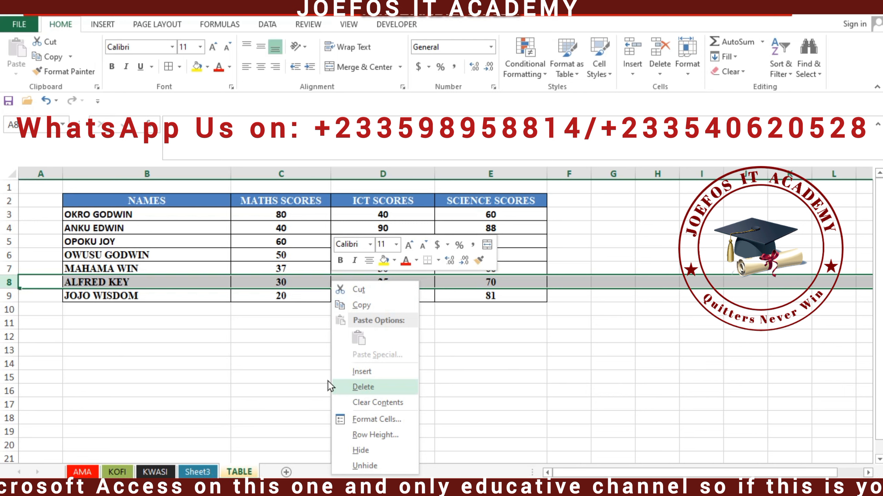
pyautogui.click(615, 312)
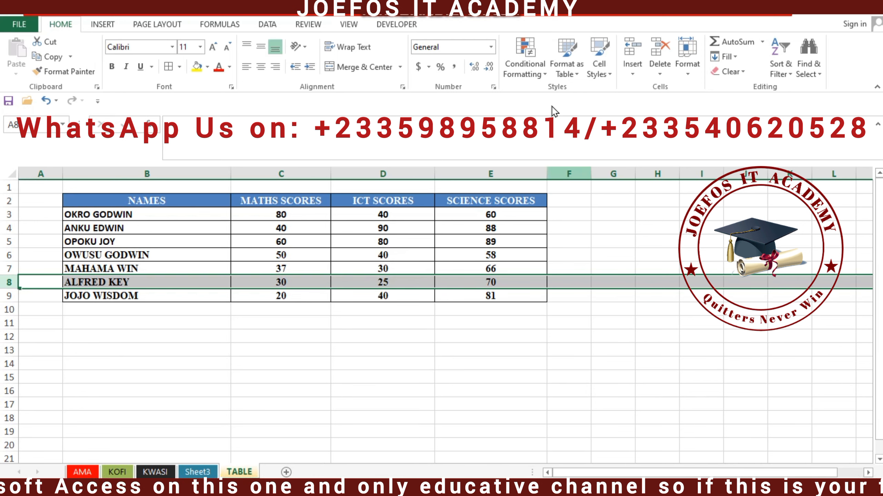
pyautogui.click(658, 55)
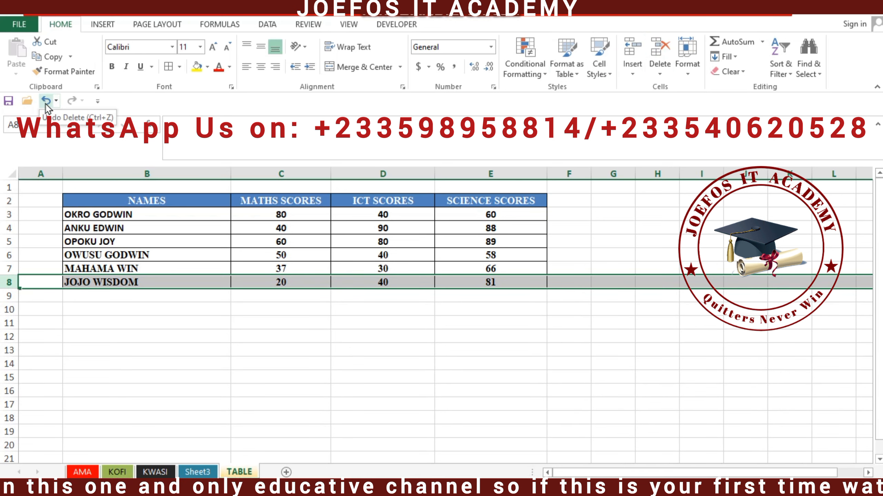
pyautogui.click(43, 101)
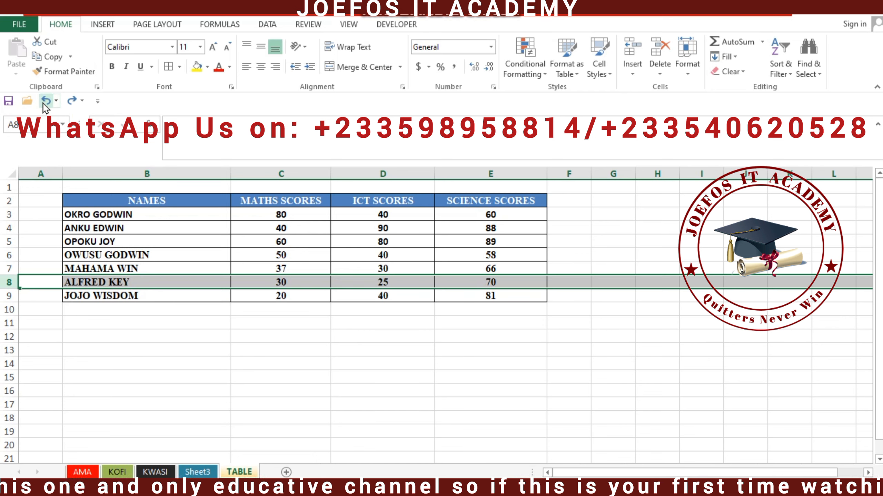
# Remove the student record in row 8 using Delete Sheet Rows.
pyautogui.click(659, 73)
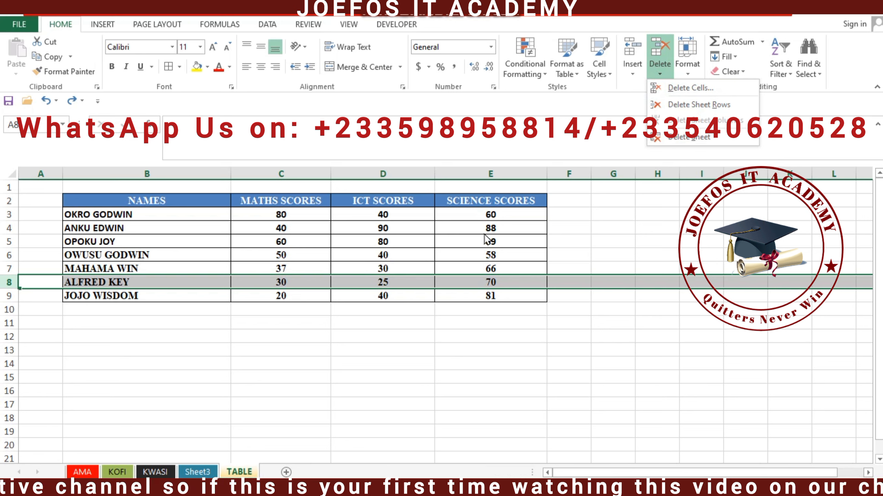
pyautogui.click(704, 105)
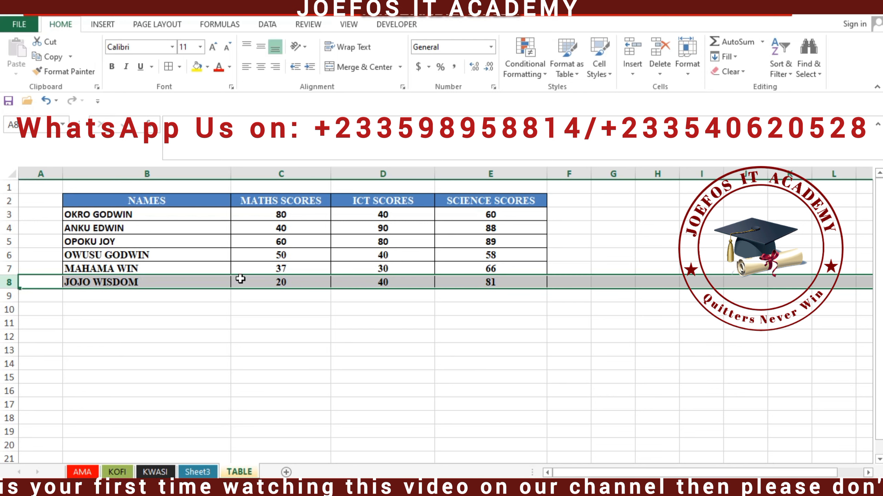
pyautogui.click(580, 205)
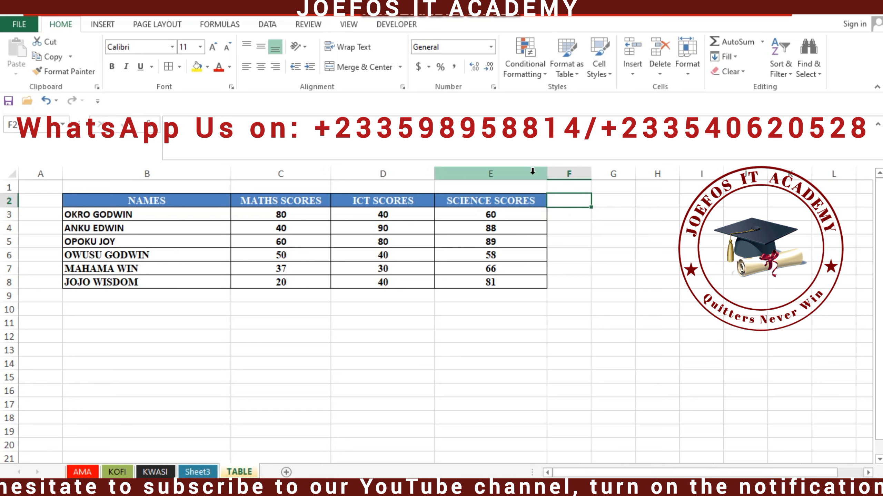
# Undo the deletions of row 8 and the ENGLISH SCORES column.
pyautogui.click(44, 101)
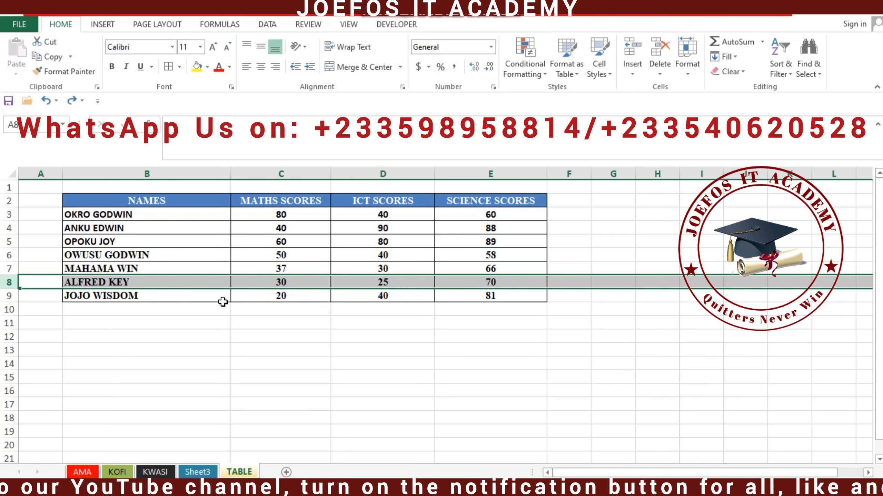
pyautogui.click(46, 101)
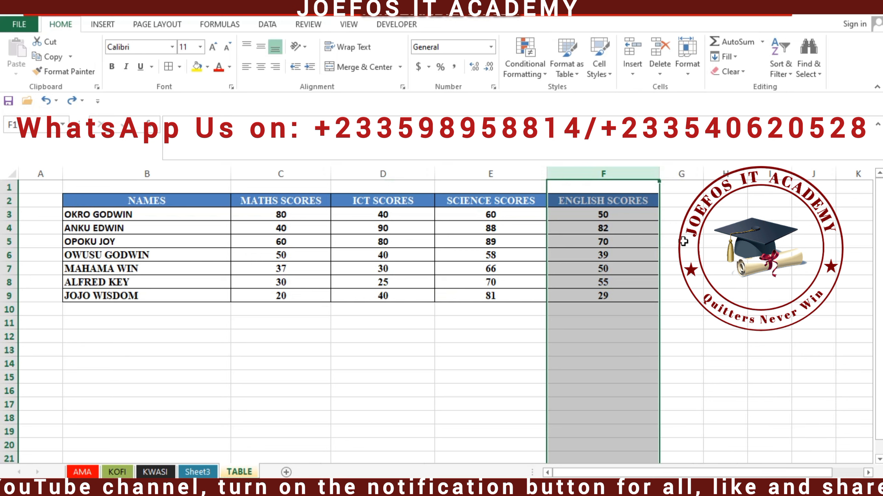
pyautogui.click(729, 310)
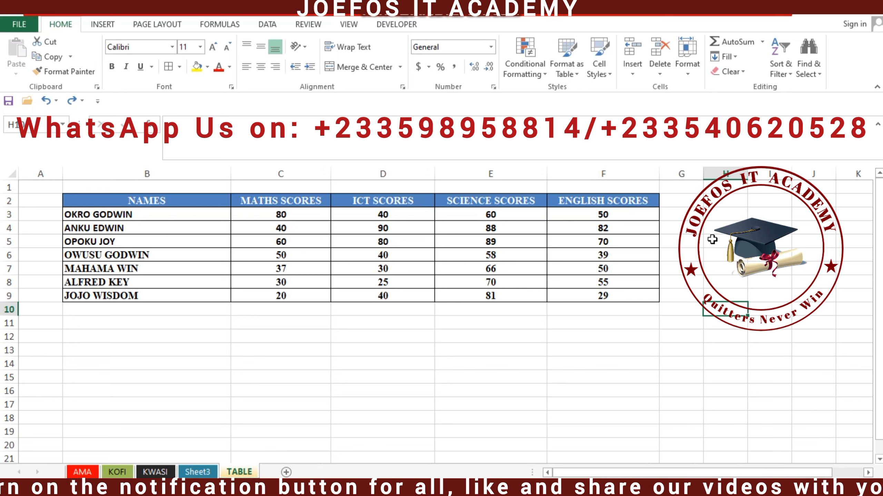
# Fill the maths scores in C3:C9 with the light blue theme color.
pyautogui.click(243, 215)
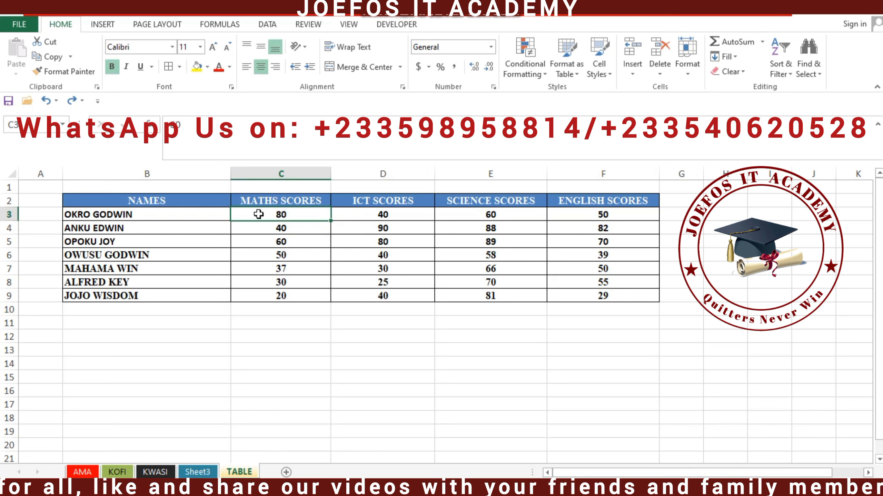
pyautogui.moveTo(258, 214); pyautogui.dragTo(260, 296)
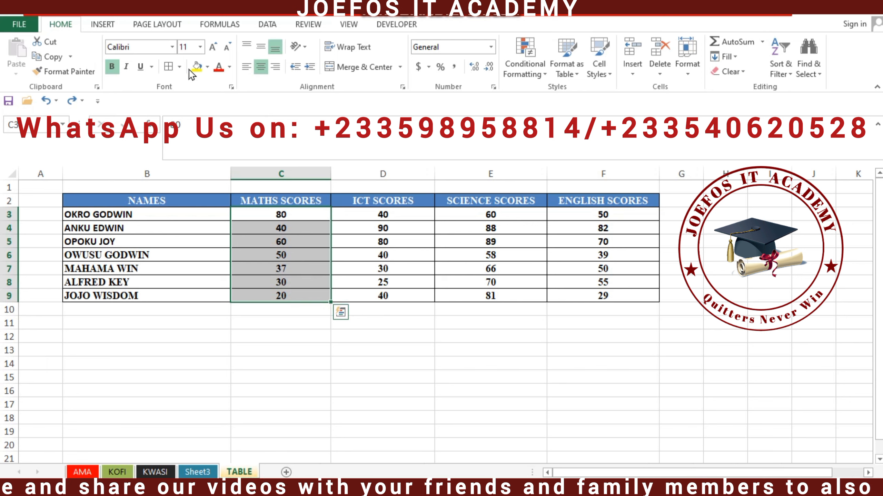
pyautogui.click(207, 67)
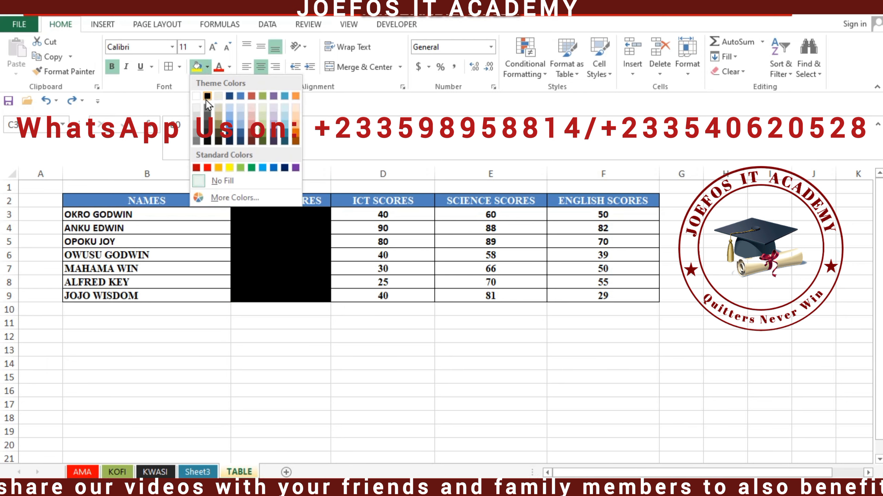
pyautogui.click(230, 109)
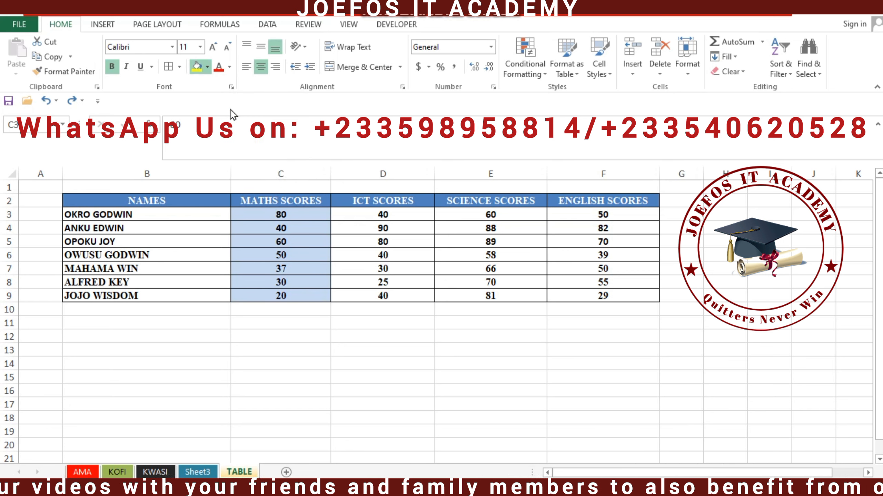
# Fill the ICT scores in D3:D9 with the dark orange theme color.
pyautogui.click(361, 292)
pyautogui.click(349, 213)
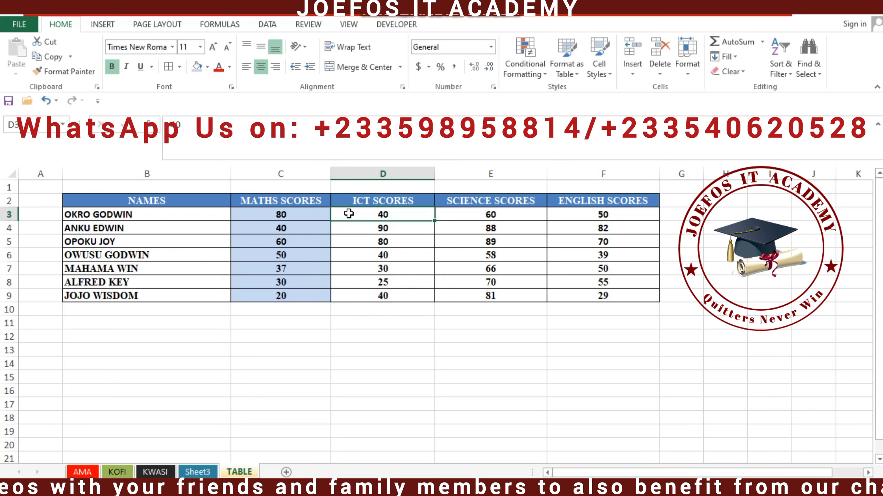
pyautogui.moveTo(348, 213); pyautogui.dragTo(400, 301)
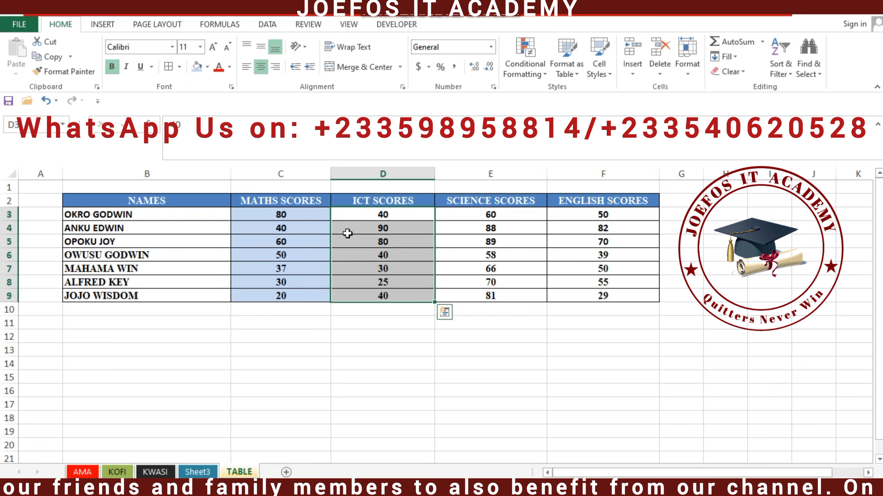
pyautogui.click(209, 67)
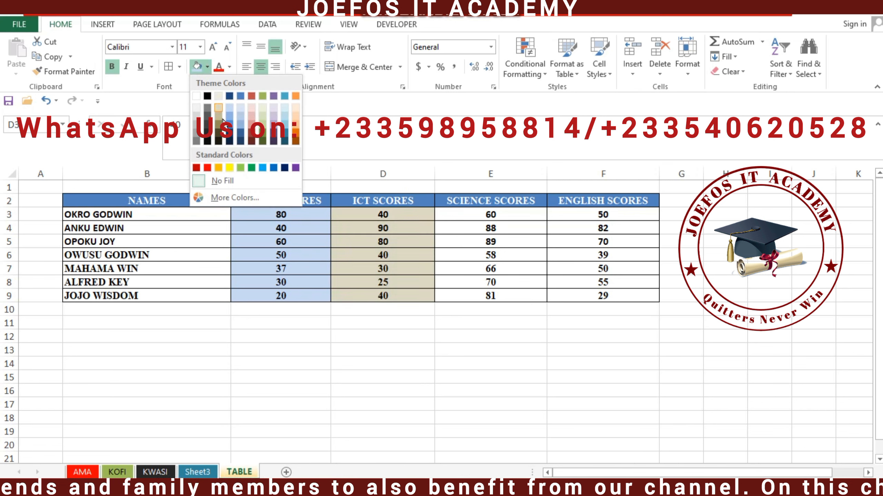
pyautogui.click(296, 138)
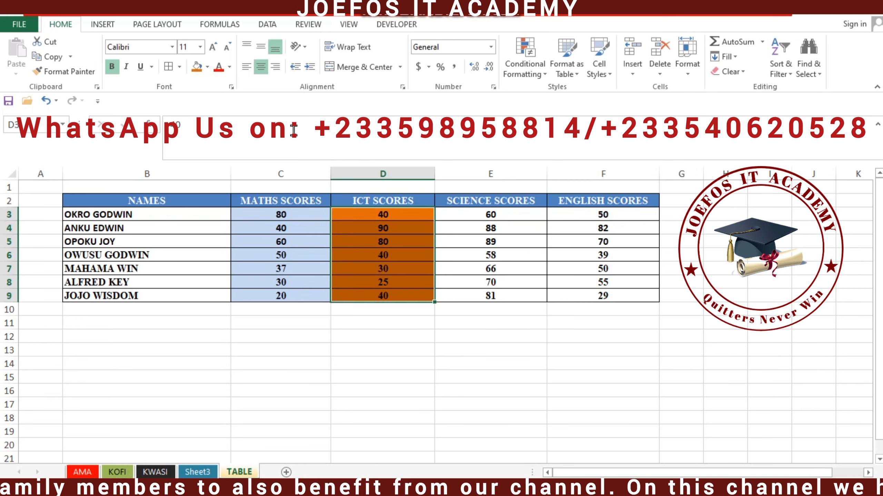
# Fill the science scores in E3:E9 with the standard green color.
pyautogui.click(463, 214)
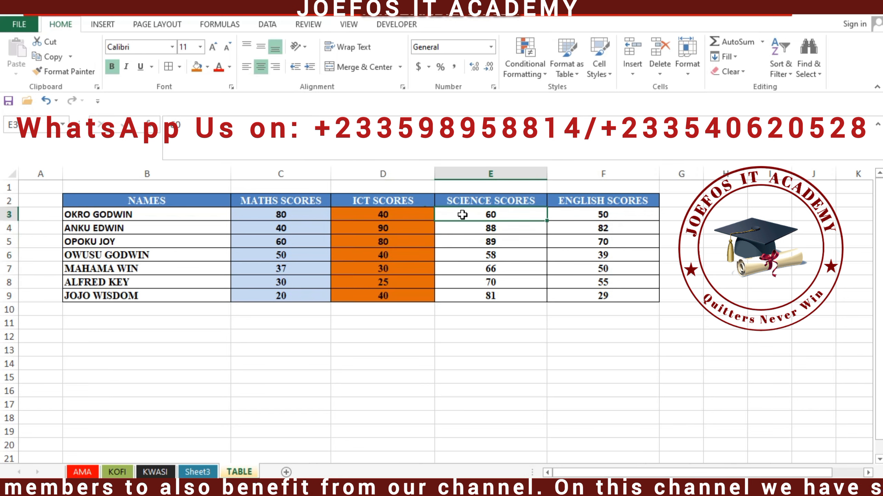
pyautogui.moveTo(463, 215); pyautogui.dragTo(514, 297)
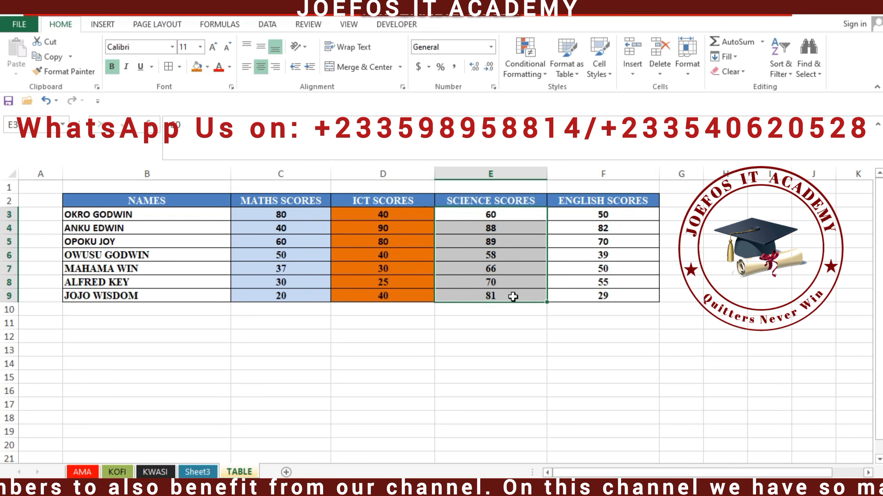
pyautogui.click(208, 68)
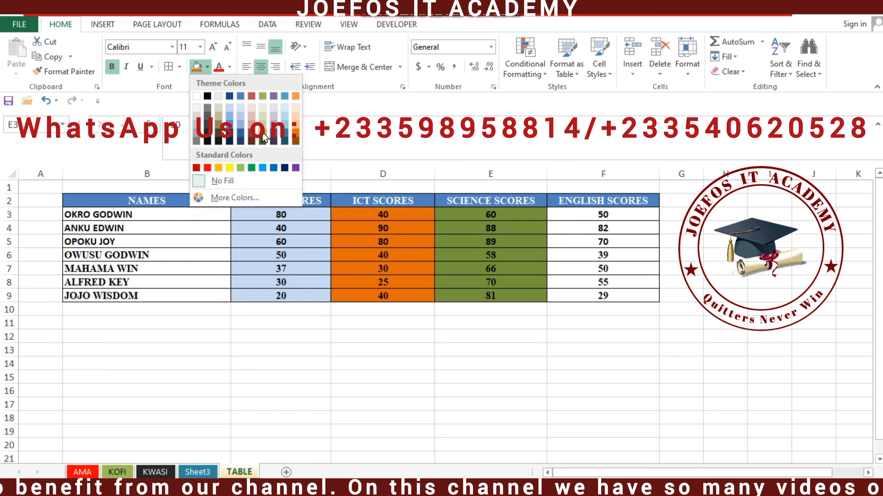
pyautogui.click(251, 168)
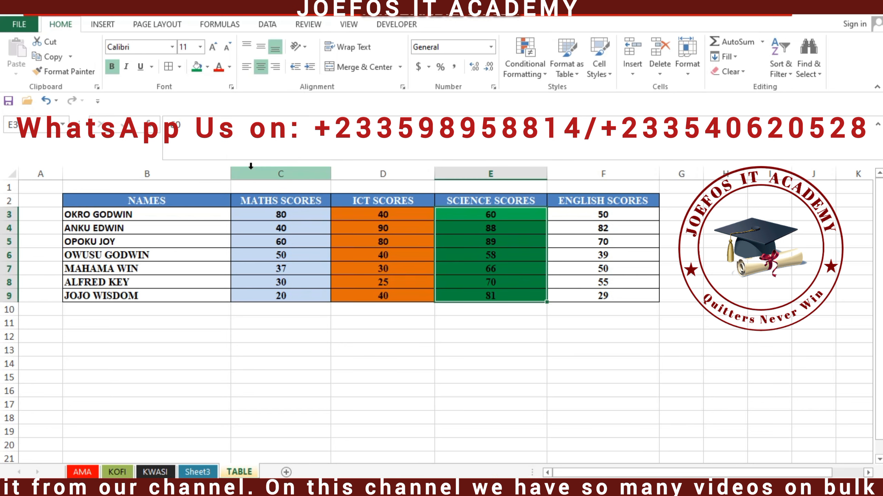
# Fill the English scores in F3:F9 with the standard yellow color.
pyautogui.click(569, 216)
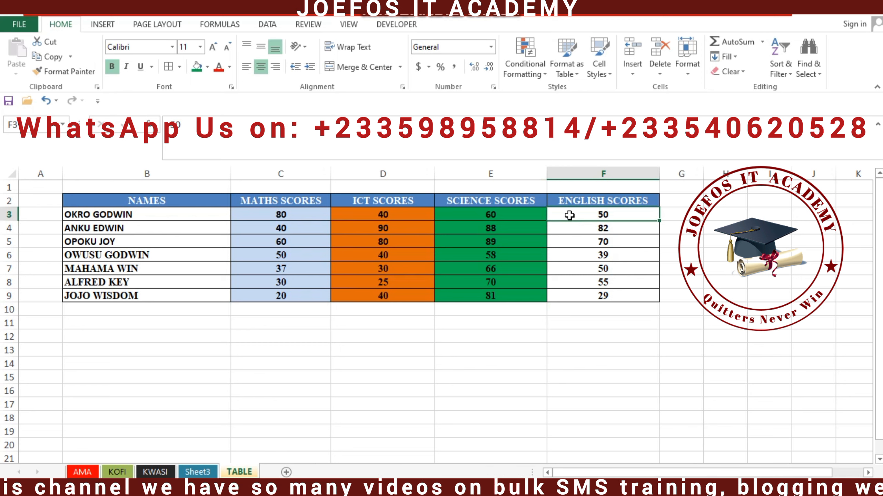
pyautogui.moveTo(569, 215); pyautogui.dragTo(608, 301)
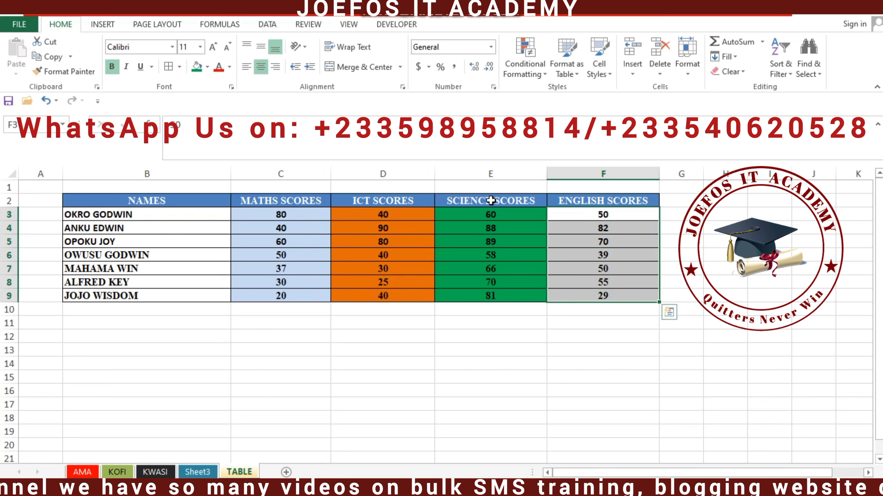
pyautogui.click(207, 67)
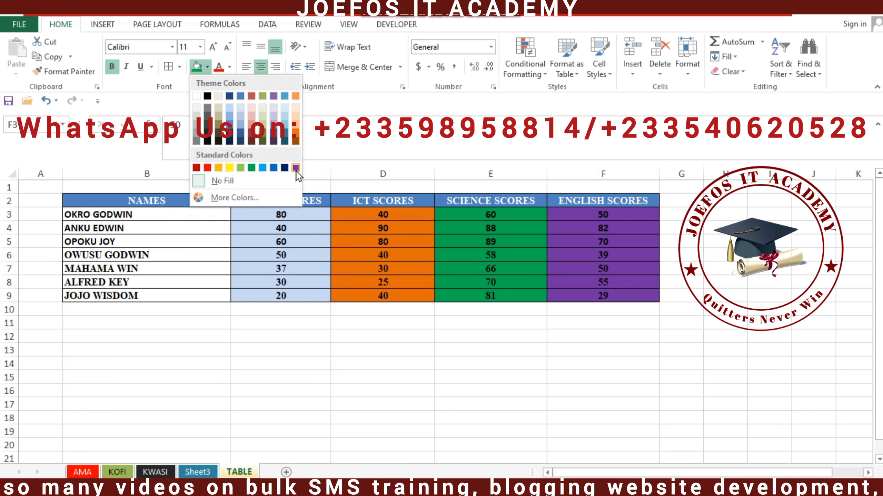
pyautogui.click(229, 167)
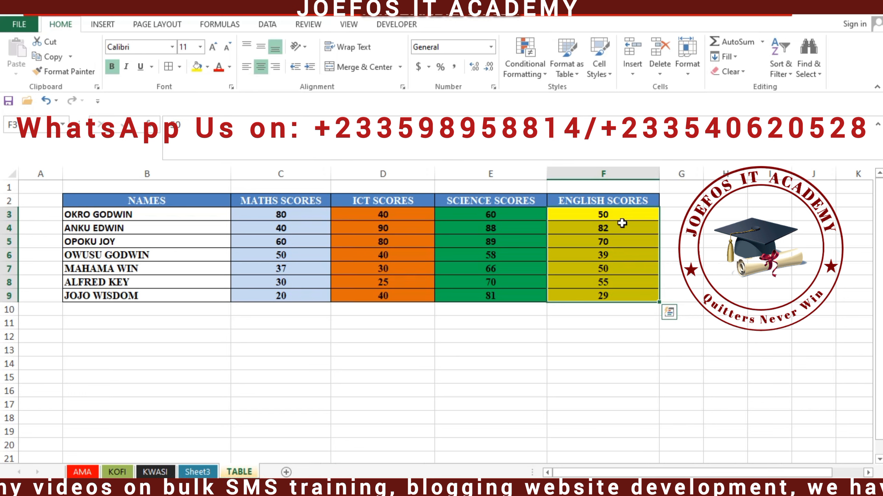
pyautogui.click(632, 354)
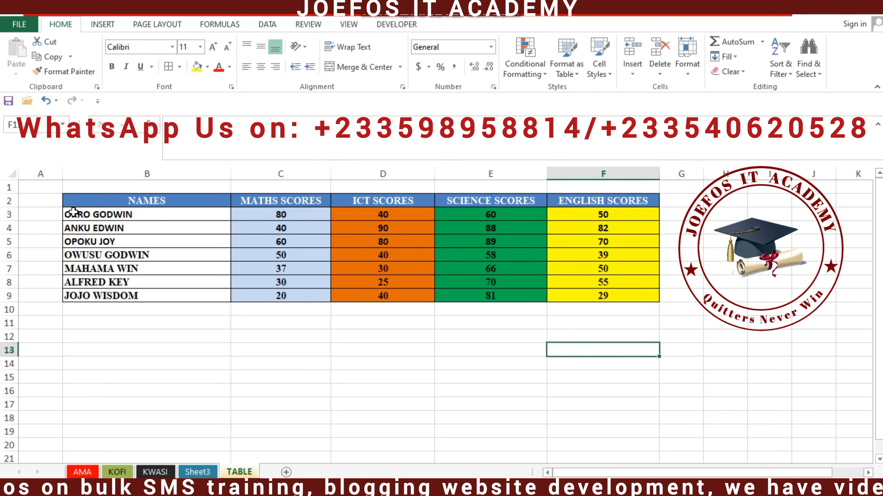
# Fill the student names in B3:B9 with the theme color Blue, Accent 1, Darker 25%.
pyautogui.moveTo(73, 211); pyautogui.dragTo(162, 295)
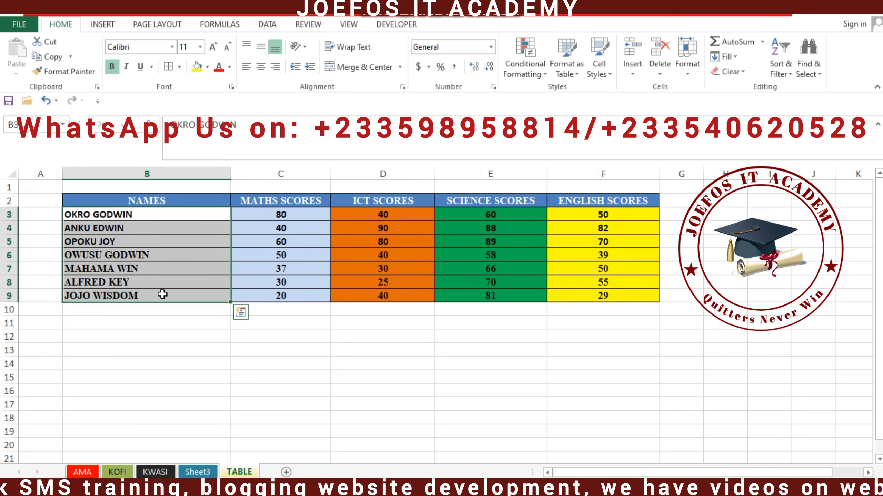
pyautogui.click(208, 67)
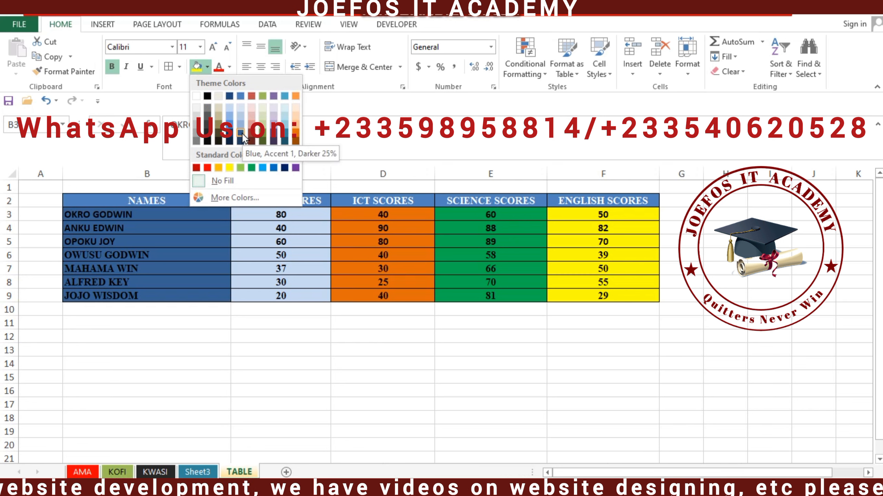
pyautogui.click(241, 132)
pyautogui.click(277, 281)
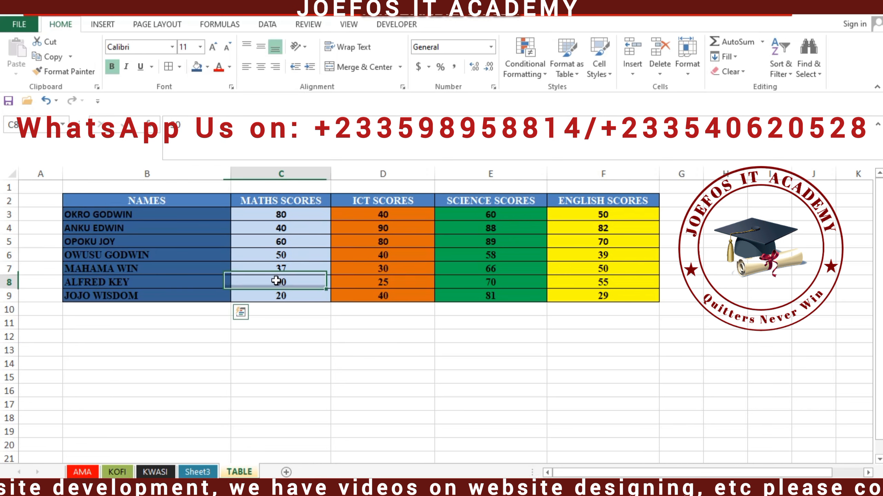
# Change the fill of the student names in B3:B9 to the standard light green color.
pyautogui.moveTo(72, 214); pyautogui.dragTo(136, 295)
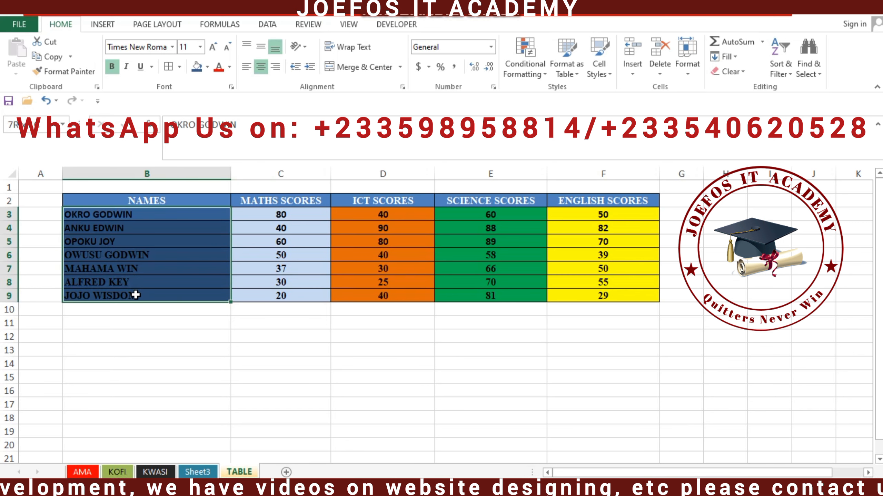
pyautogui.click(208, 68)
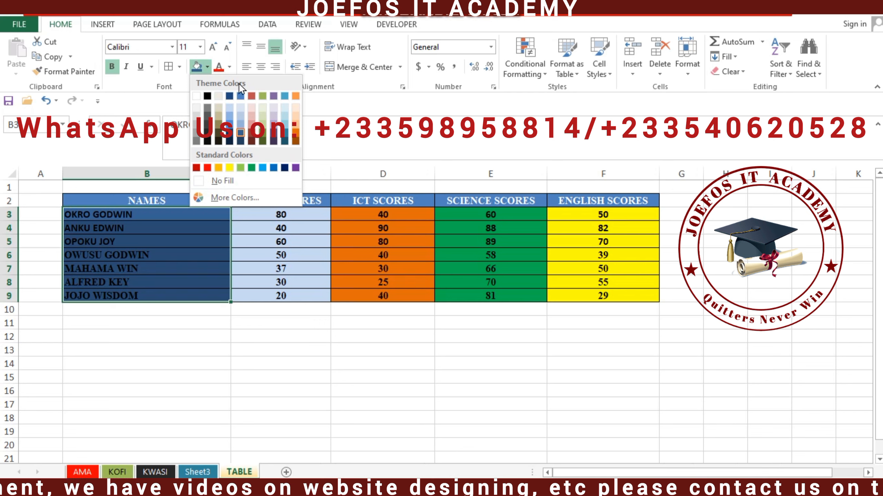
pyautogui.click(240, 167)
pyautogui.click(292, 362)
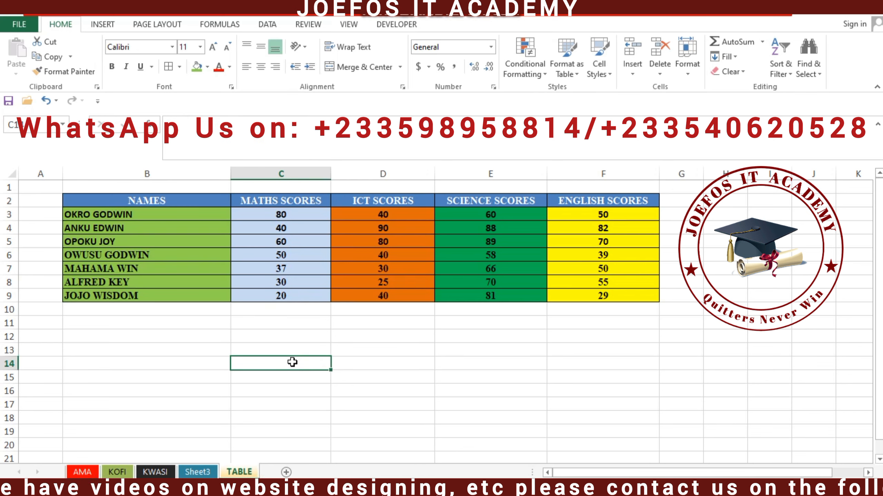